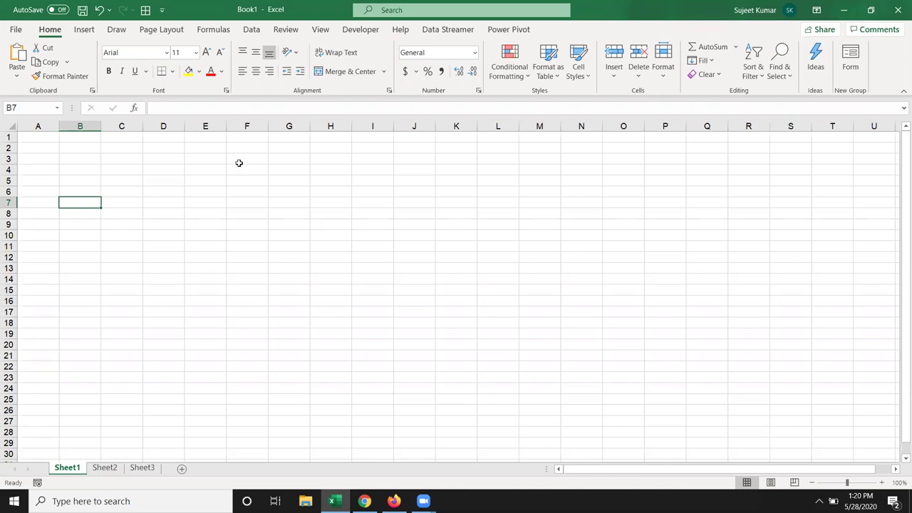
Enter a test value 1352 in D5, then delete it.
{"action": "left_click", "coordinate": [173, 181]}
{"action": "type", "text": "1352"}
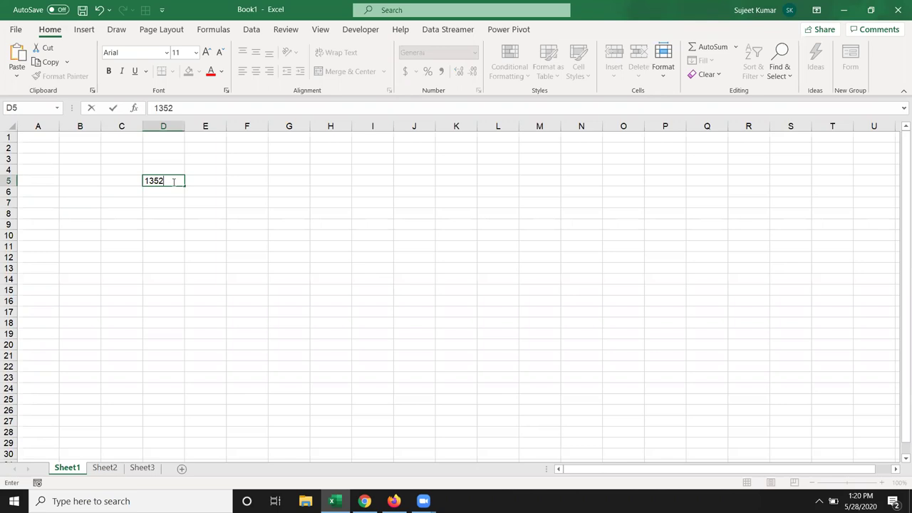
{"action": "key", "text": "Return"}
{"action": "left_click", "coordinate": [158, 279]}
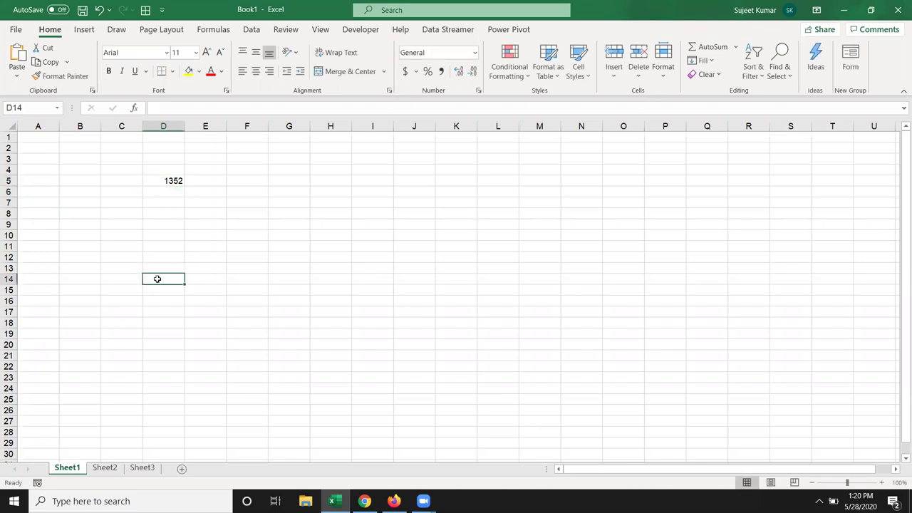
{"action": "left_click", "coordinate": [168, 180]}
{"action": "key", "text": "Delete"}
Type the header 'Chq No' in cell B1.
{"action": "key", "text": "Up"}
{"action": "key", "text": "Up"}
{"action": "key", "text": "Up"}
{"action": "key", "text": "Left"}
{"action": "key", "text": "Up"}
{"action": "key", "text": "Left"}
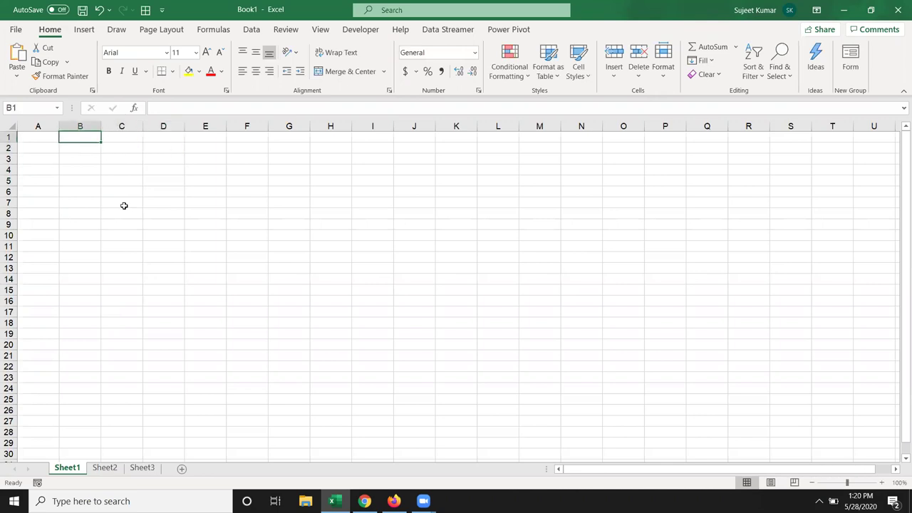
{"action": "type", "text": "Chq No"}
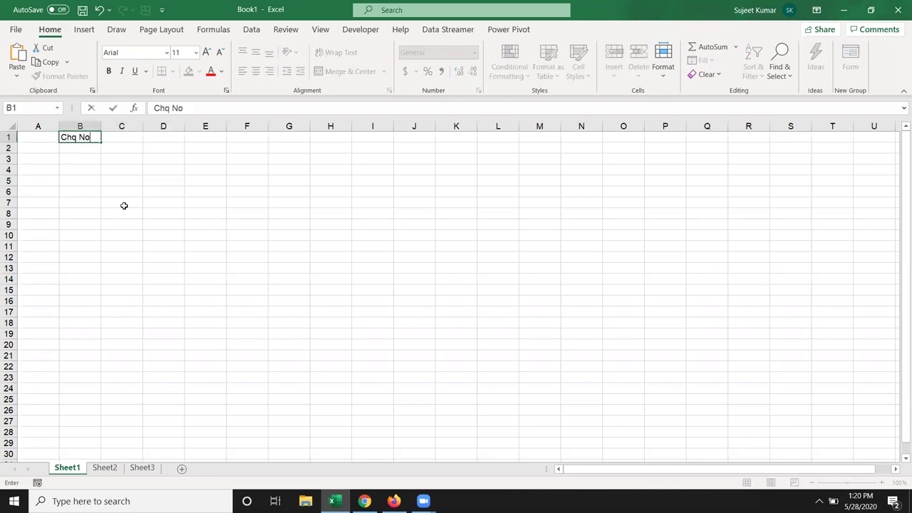
{"action": "key", "text": "Return"}
Try entering 00134 in B2, then cancel an apostrophe entry '00135.
{"action": "type", "text": "00"}
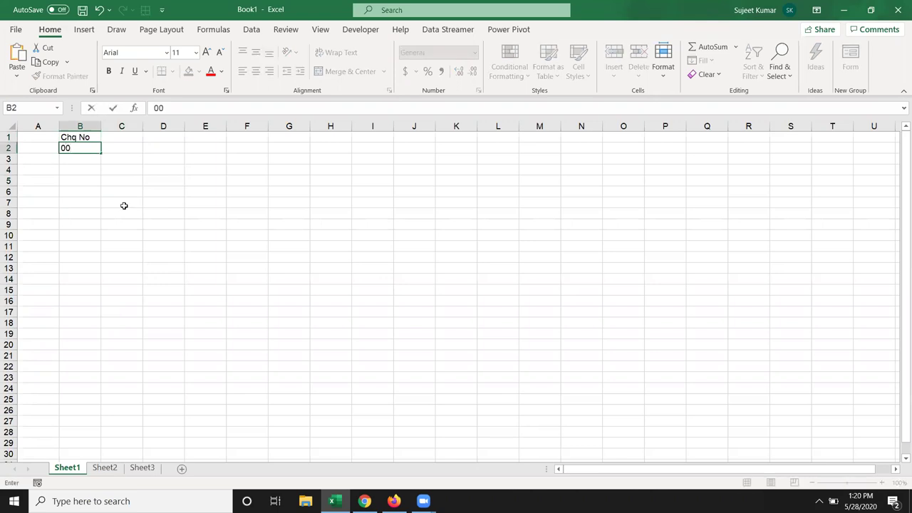
{"action": "type", "text": "134"}
{"action": "key", "text": "Return"}
{"action": "key", "text": "Up"}
{"action": "type", "text": "'00135"}
{"action": "key", "text": "Escape"}
Enter cheque numbers 852, 36, 32 and 645 in B2:B5 and select them.
{"action": "type", "text": "852"}
{"action": "key", "text": "Return"}
{"action": "type", "text": "36"}
{"action": "key", "text": "Return"}
{"action": "type", "text": "32"}
{"action": "key", "text": "Return"}
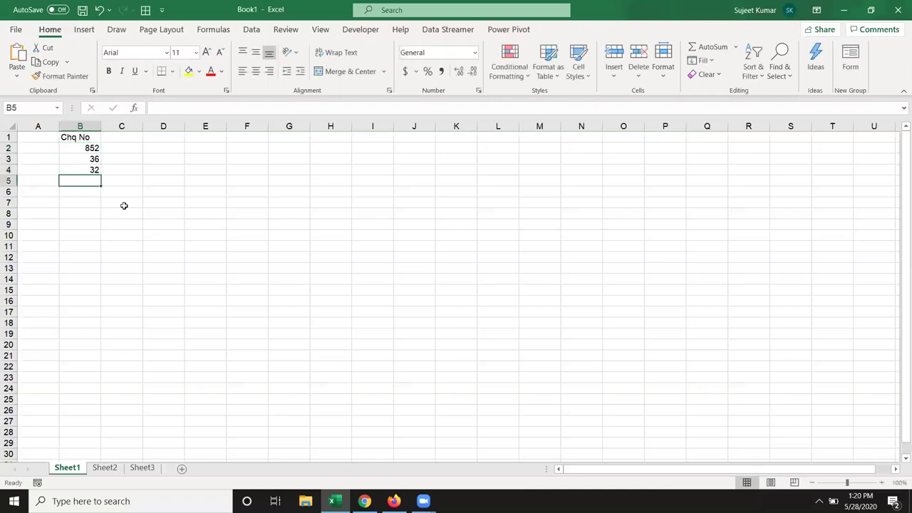
{"action": "type", "text": "645"}
{"action": "key", "text": "Return"}
{"action": "left_click", "coordinate": [95, 151]}
{"action": "left_click_drag", "start_coordinate": [95, 161], "coordinate": [96, 182]}
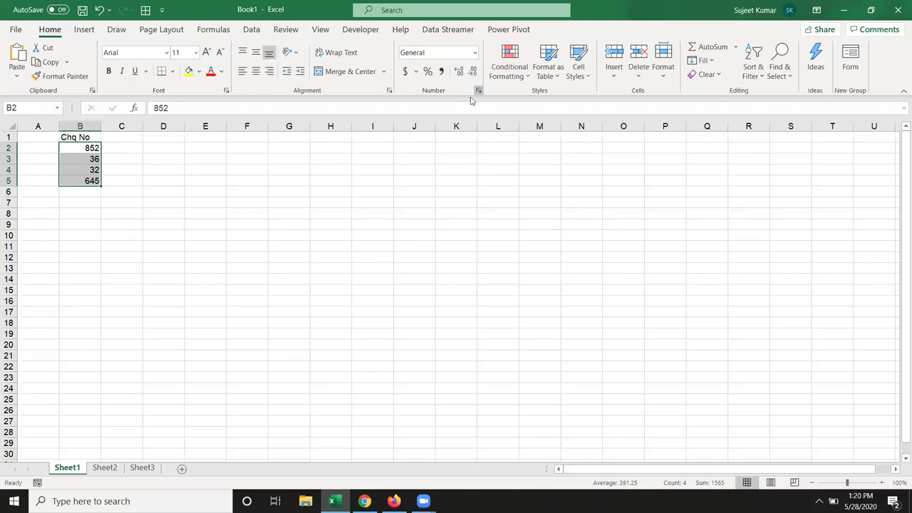
Apply a custom 0000000 number format to the cheque numbers in B2:B5.
{"action": "left_click", "coordinate": [478, 92]}
{"action": "left_click", "coordinate": [456, 262]}
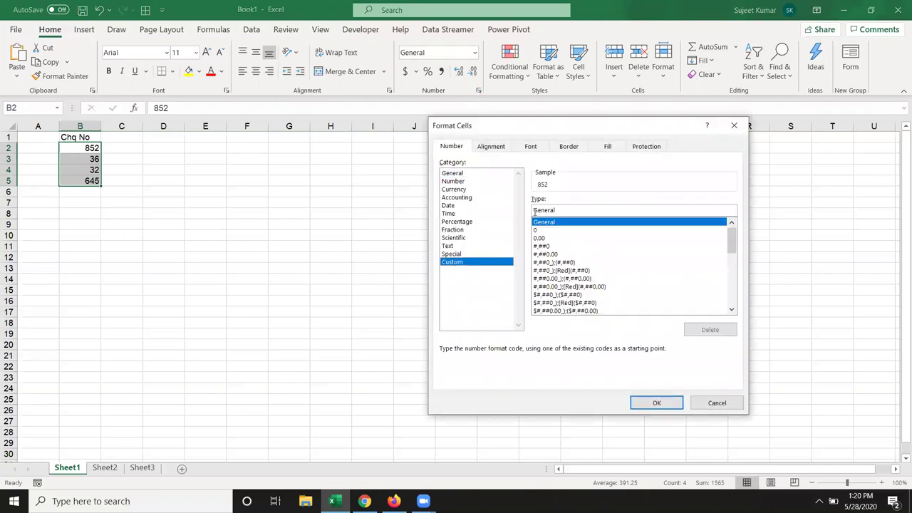
{"action": "type", "text": "0000000"}
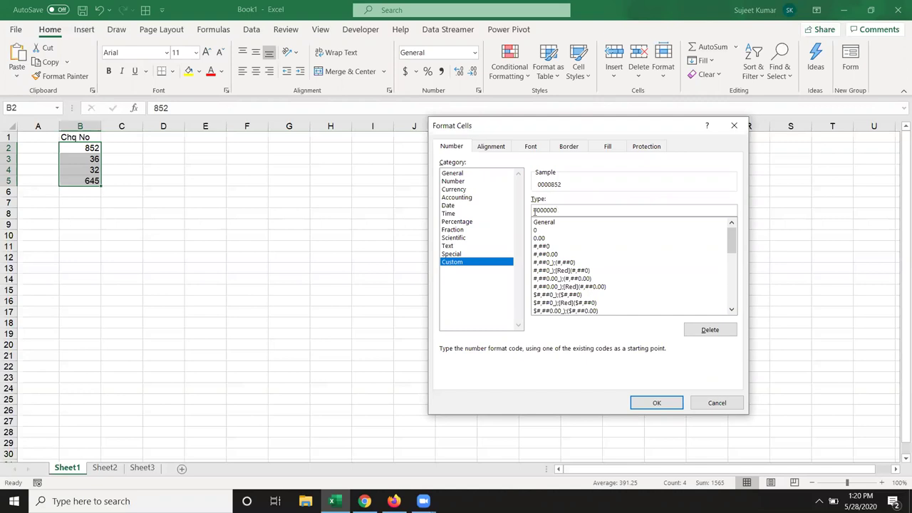
{"action": "left_click", "coordinate": [656, 403]}
{"action": "mouse_move", "coordinate": [133, 188]}
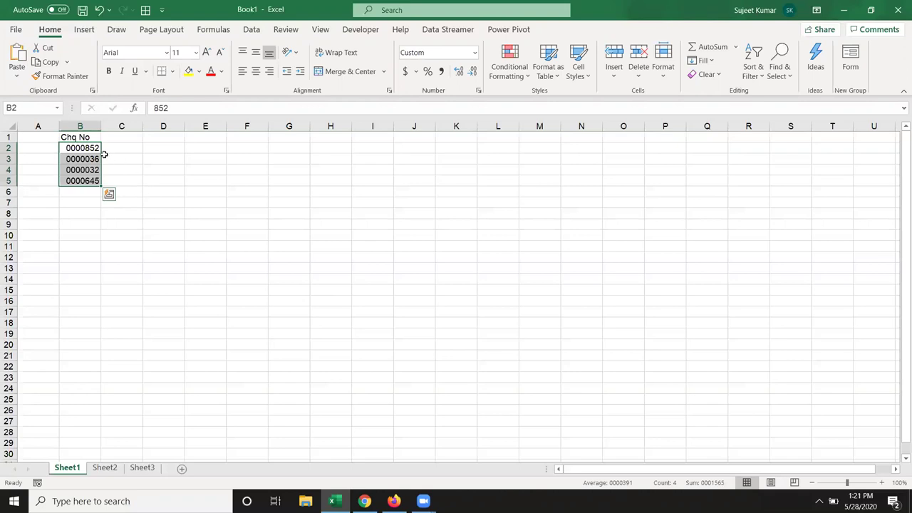
Correct the custom format code to six zeros, 000000.
{"action": "left_click", "coordinate": [478, 90]}
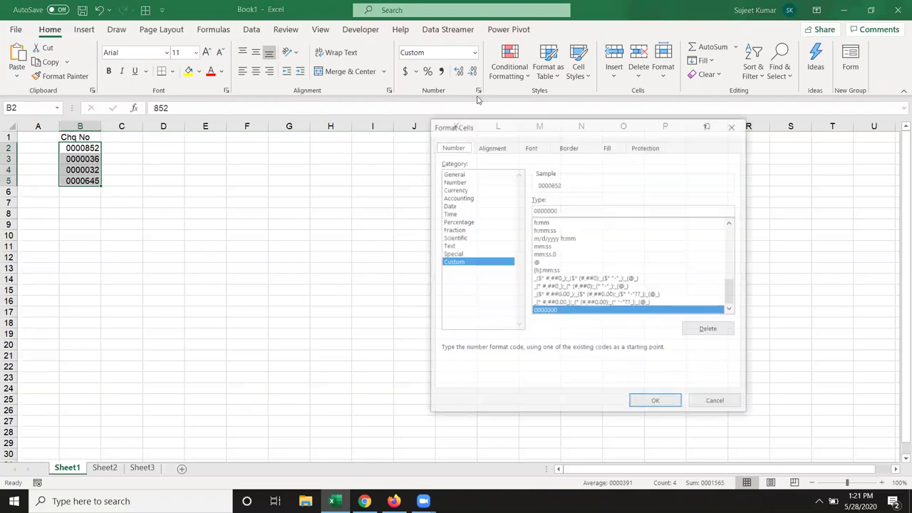
{"action": "left_click", "coordinate": [570, 211]}
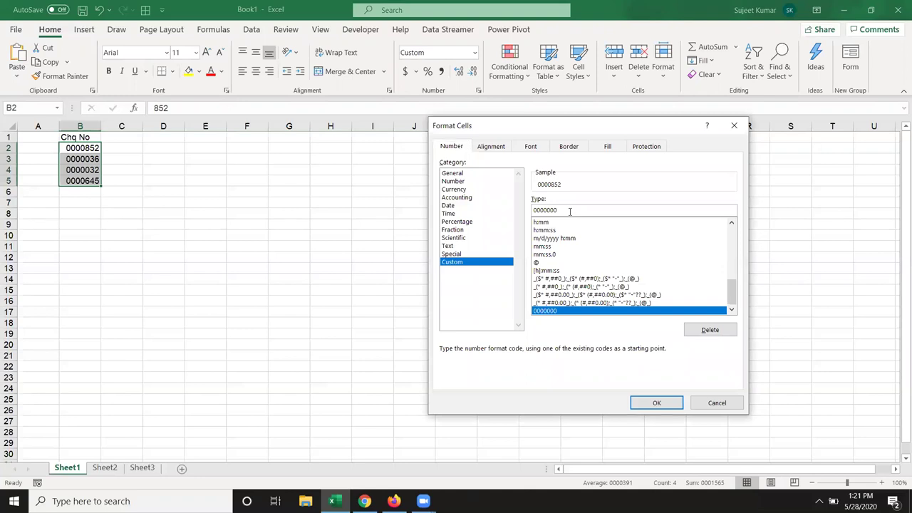
{"action": "key", "text": "BackSpace"}
{"action": "key", "text": "Return"}
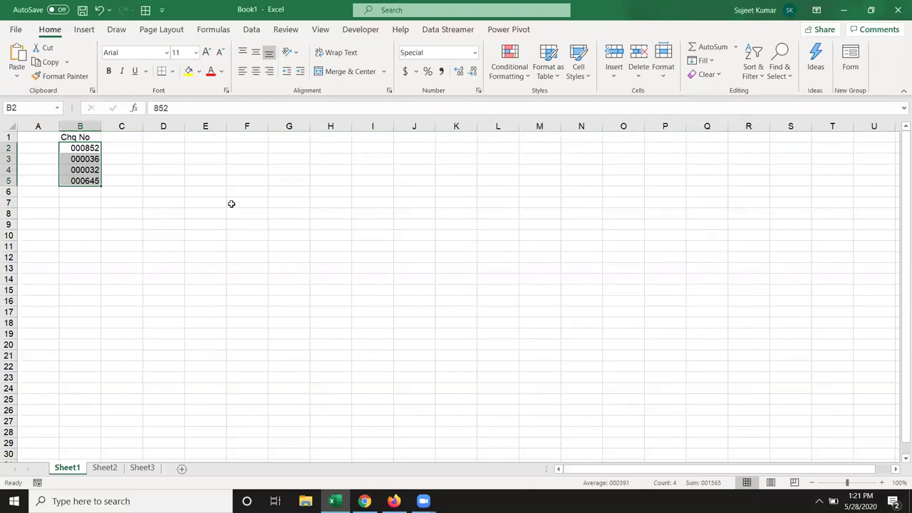
{"action": "left_click", "coordinate": [107, 168]}
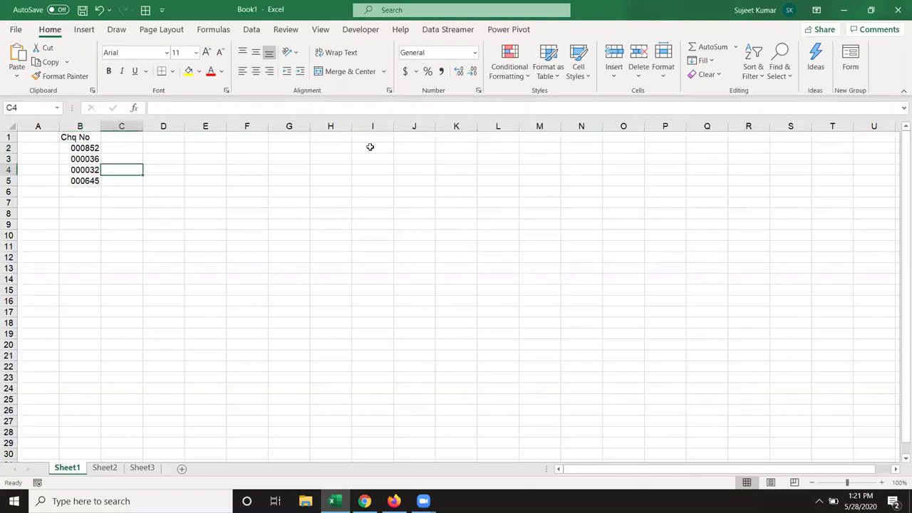
Enter '000036 as text in E3 and ignore its number-stored-as-text error.
{"action": "key", "text": "Up"}
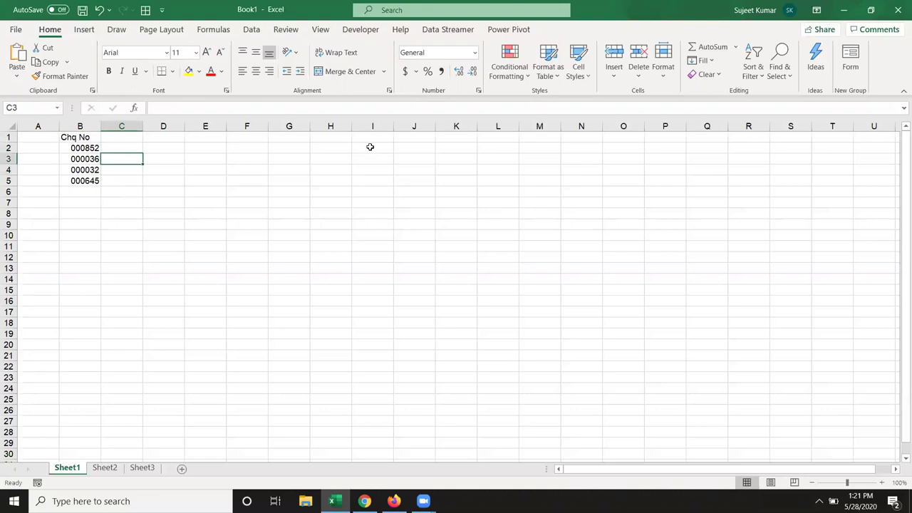
{"action": "key", "text": "Right"}
{"action": "key", "text": "Right"}
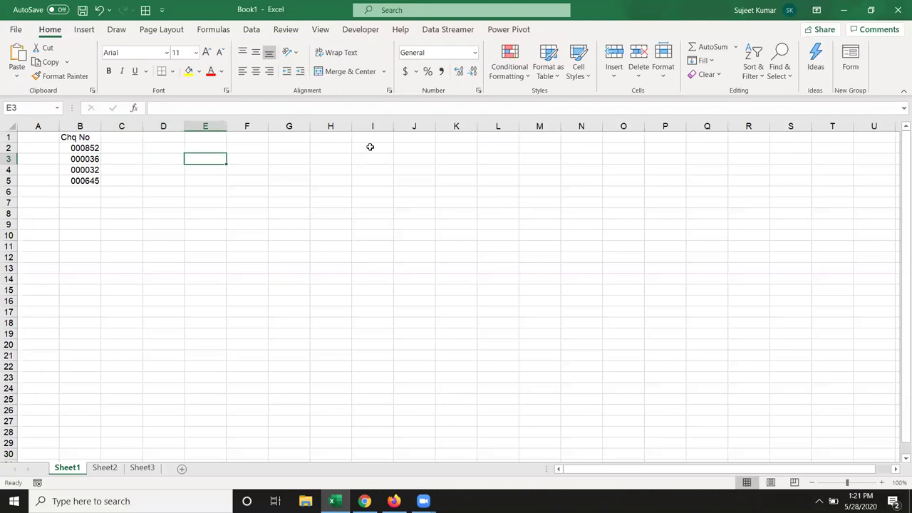
{"action": "type", "text": "'0000"}
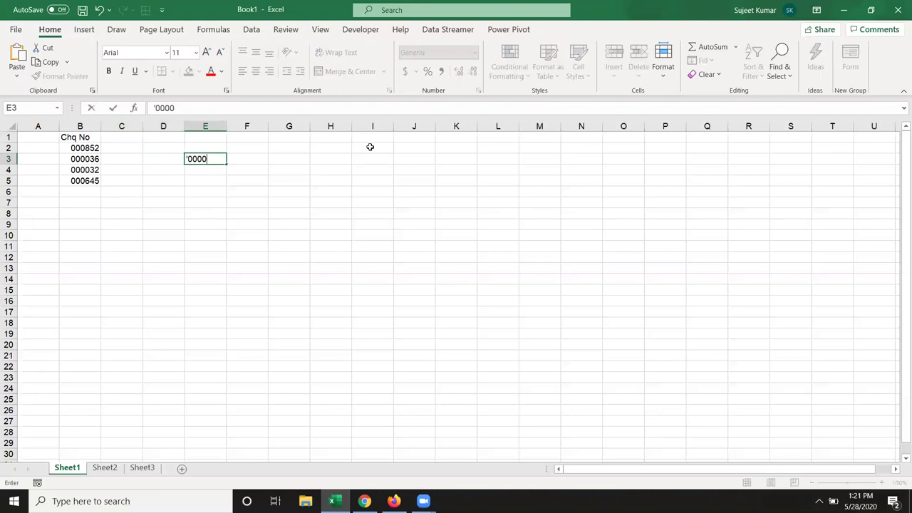
{"action": "type", "text": "36"}
{"action": "key", "text": "Return"}
{"action": "left_click", "coordinate": [190, 158]}
{"action": "left_click", "coordinate": [170, 159]}
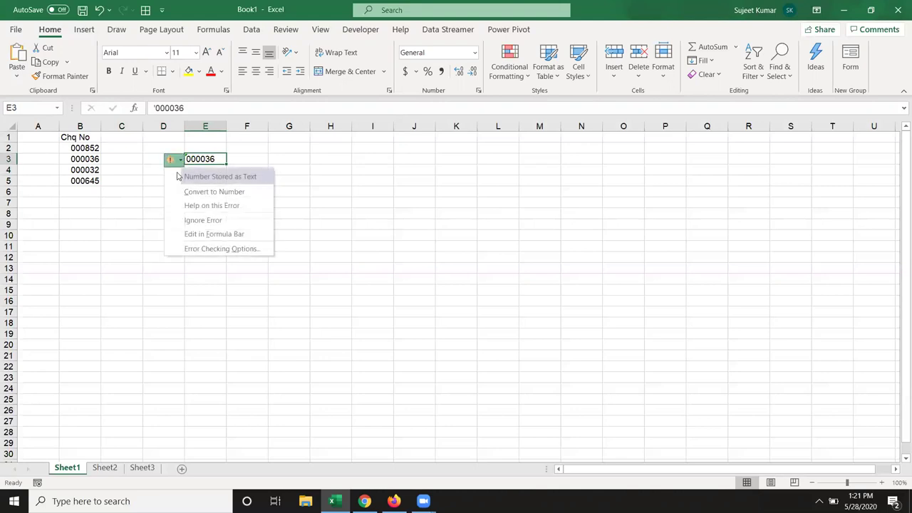
{"action": "left_click", "coordinate": [193, 220]}
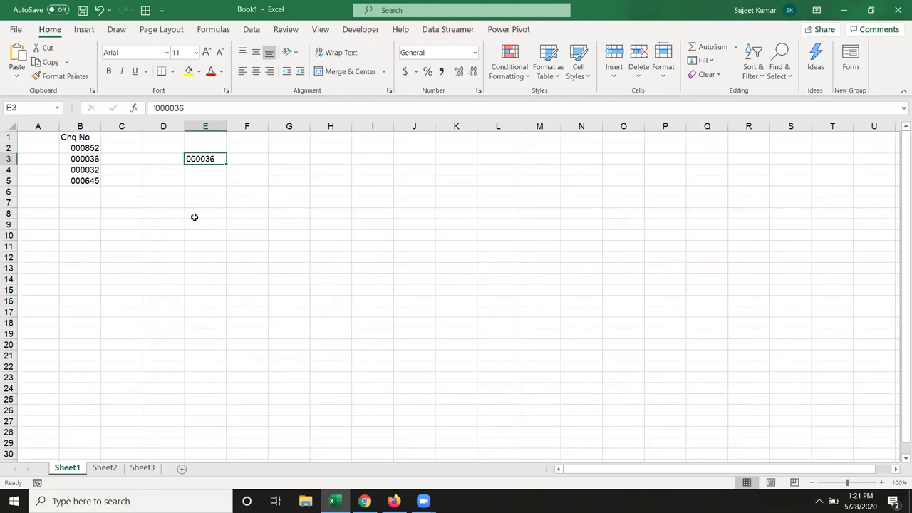
{"action": "left_click", "coordinate": [147, 218]}
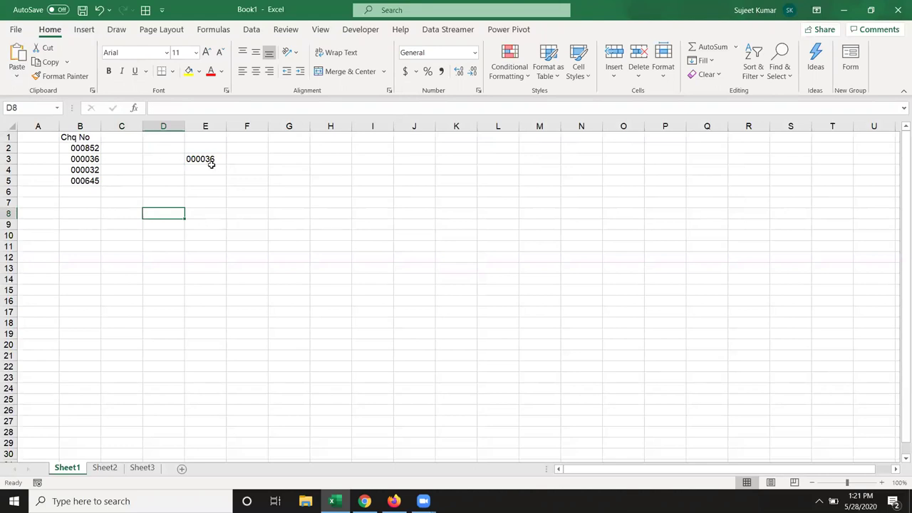
Compare the underlying values of B3 and E3, then select D4.
{"action": "left_click", "coordinate": [97, 160]}
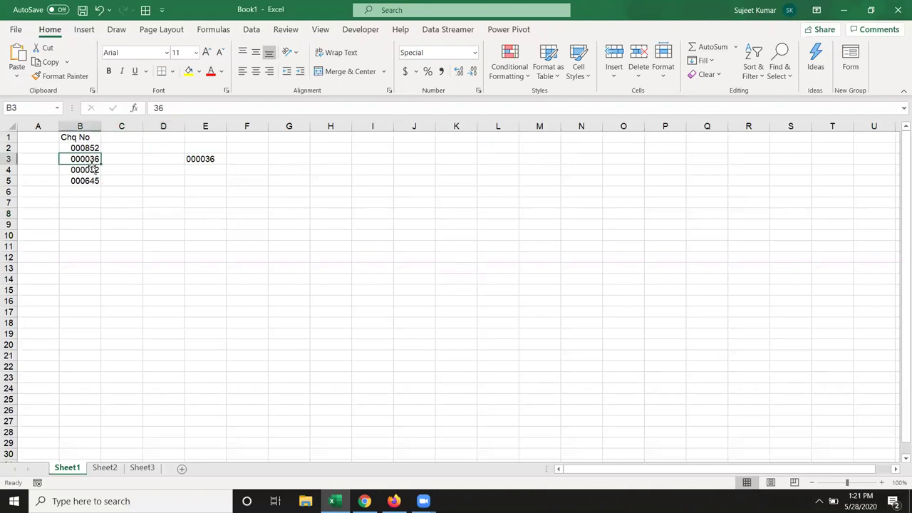
{"action": "left_click", "coordinate": [216, 151]}
{"action": "left_click", "coordinate": [214, 159]}
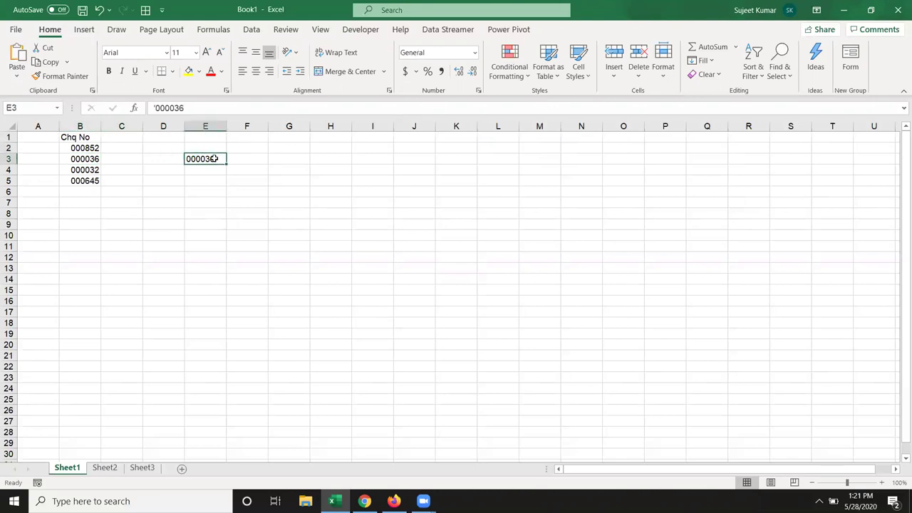
{"action": "left_click", "coordinate": [180, 168]}
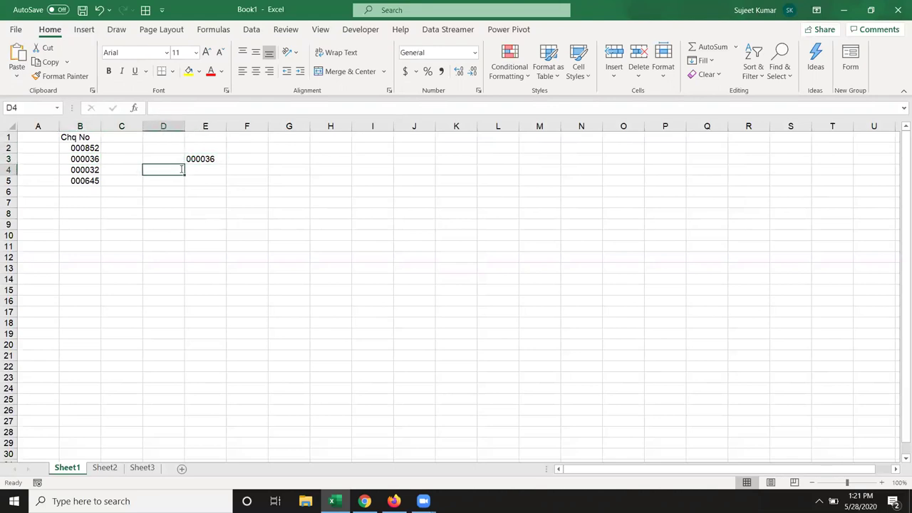
Enter =B3=E3 in D4, which returns FALSE, then select the cheque numbers.
{"action": "type", "text": "="}
{"action": "left_click", "coordinate": [81, 164]}
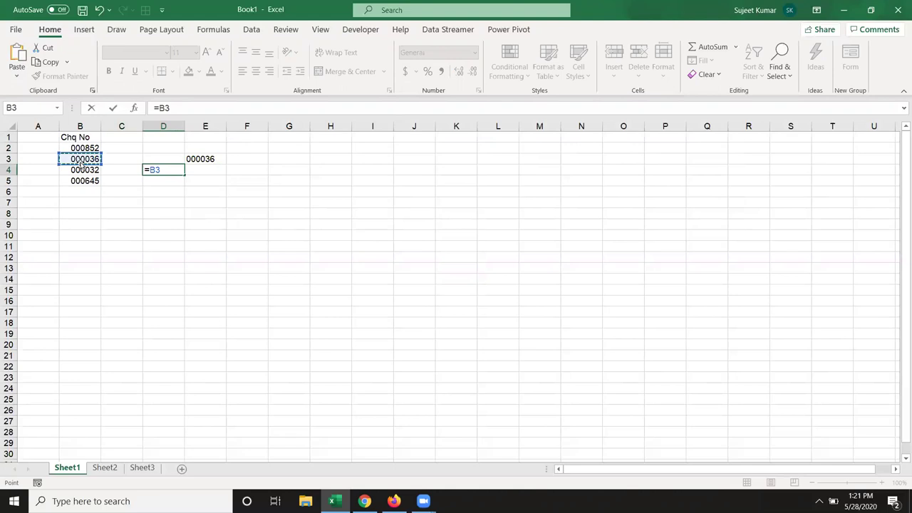
{"action": "type", "text": "="}
{"action": "left_click", "coordinate": [194, 163]}
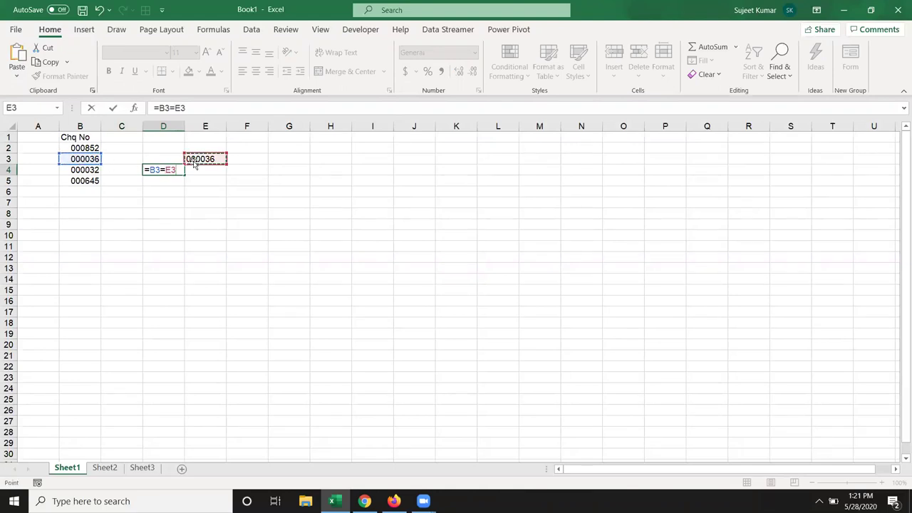
{"action": "key", "text": "Return"}
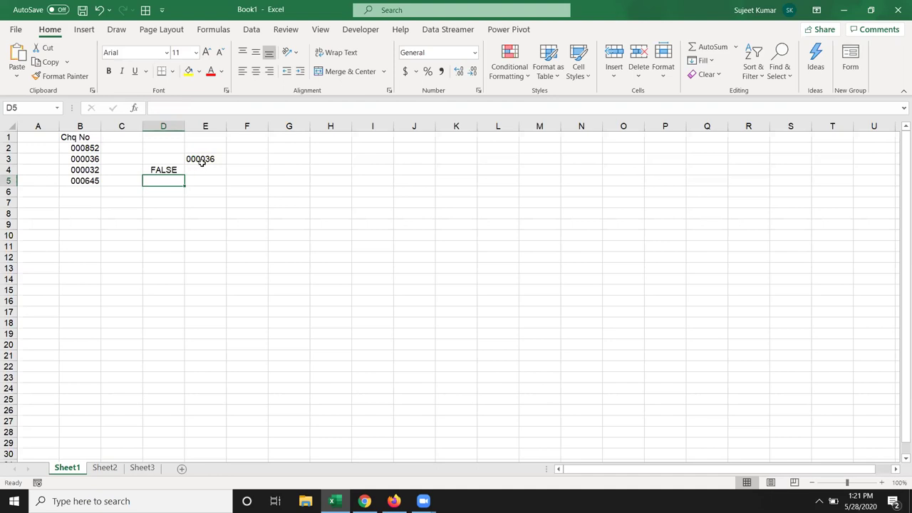
{"action": "left_click", "coordinate": [164, 171]}
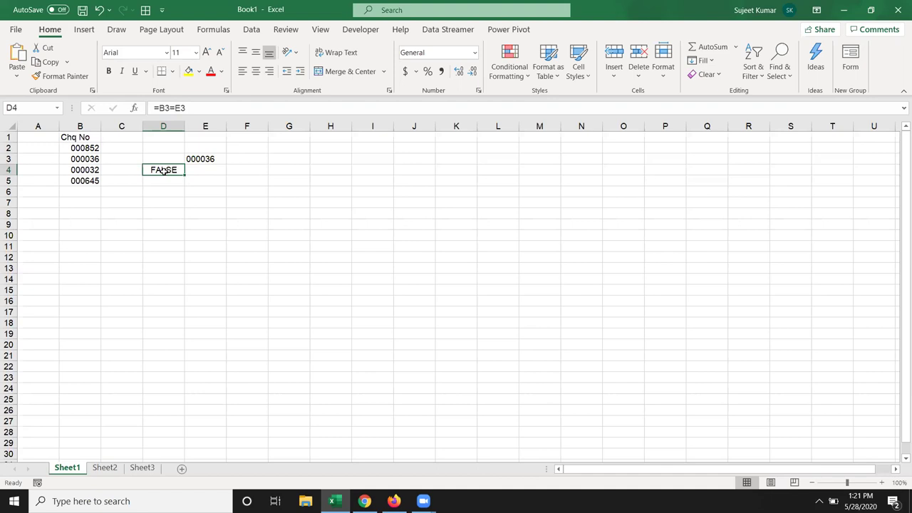
{"action": "left_click_drag", "start_coordinate": [88, 149], "coordinate": [89, 189]}
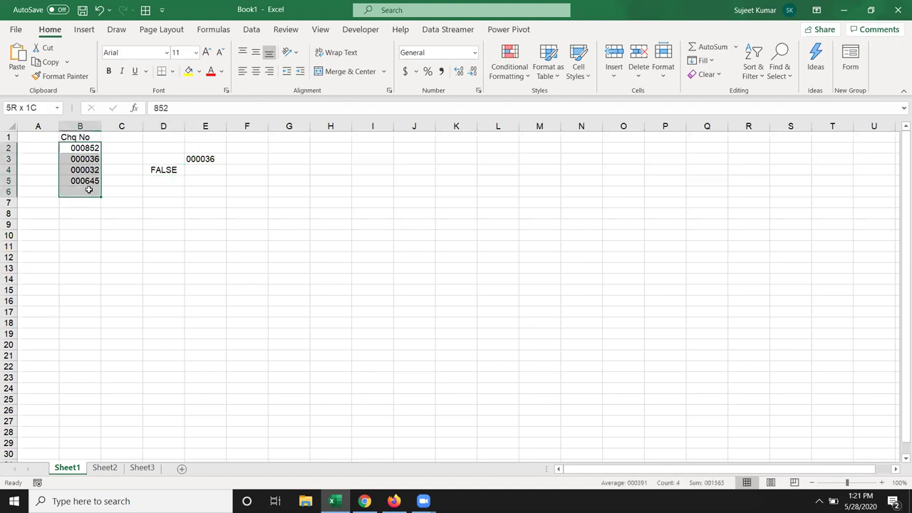
{"action": "left_click", "coordinate": [182, 233]}
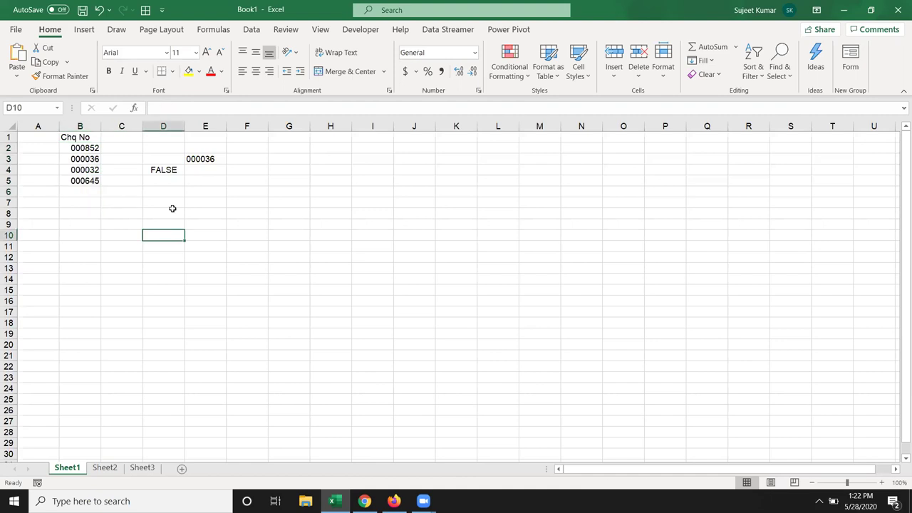
Format Painter an empty cell onto B2:B5 to remove the zero-padded format.
{"action": "left_click", "coordinate": [50, 78]}
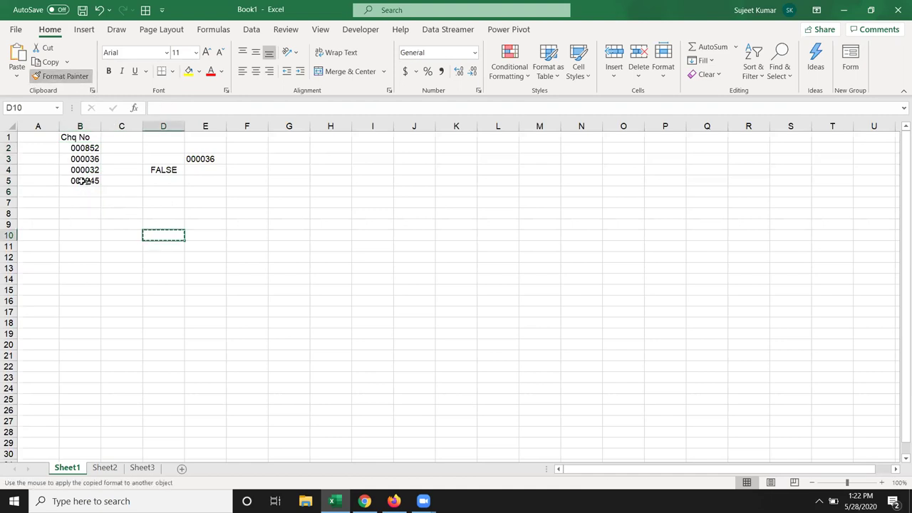
{"action": "left_click_drag", "start_coordinate": [82, 181], "coordinate": [78, 148]}
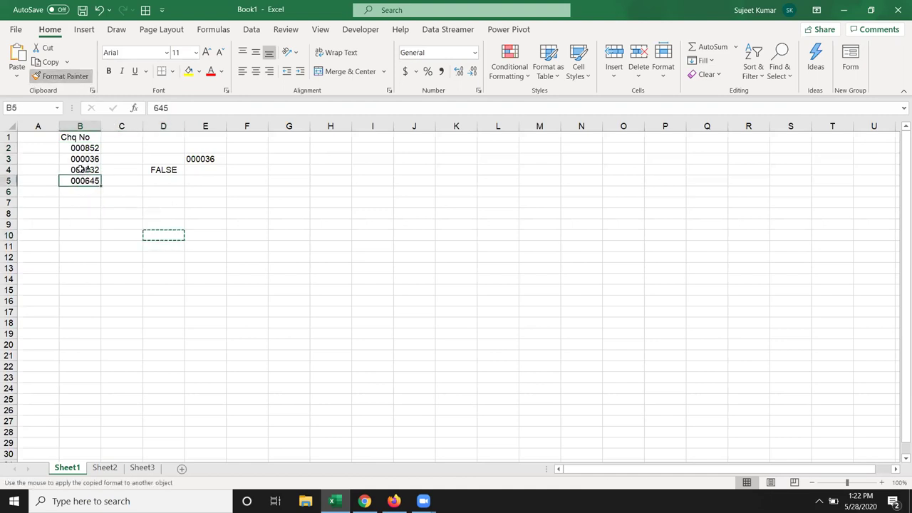
{"action": "left_click", "coordinate": [148, 212]}
Enter =TEXT(B2,"000000") in C2 and fill it down to C5.
{"action": "left_click", "coordinate": [114, 146]}
{"action": "type", "text": "="}
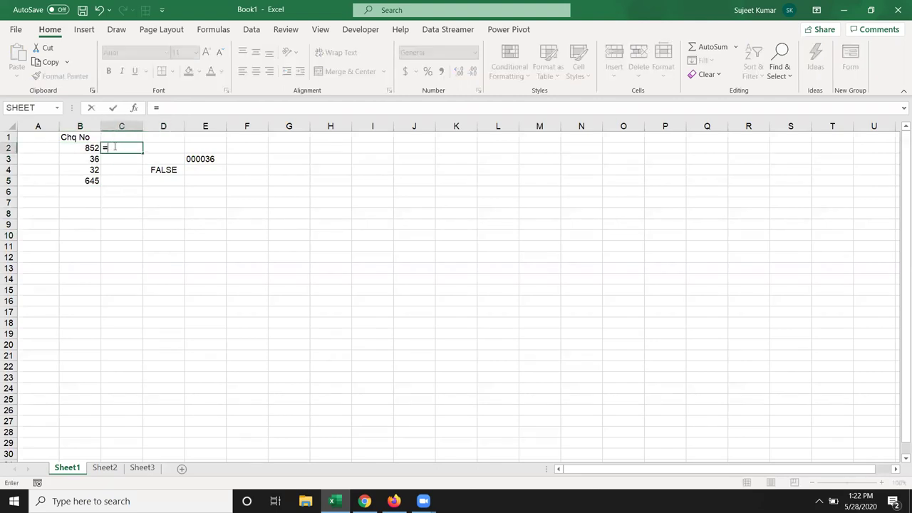
{"action": "type", "text": "te"}
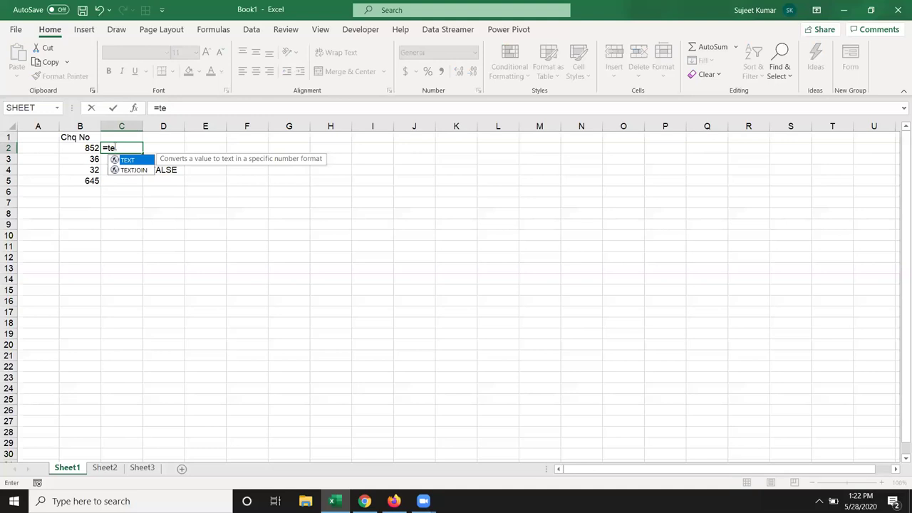
{"action": "key", "text": "Tab"}
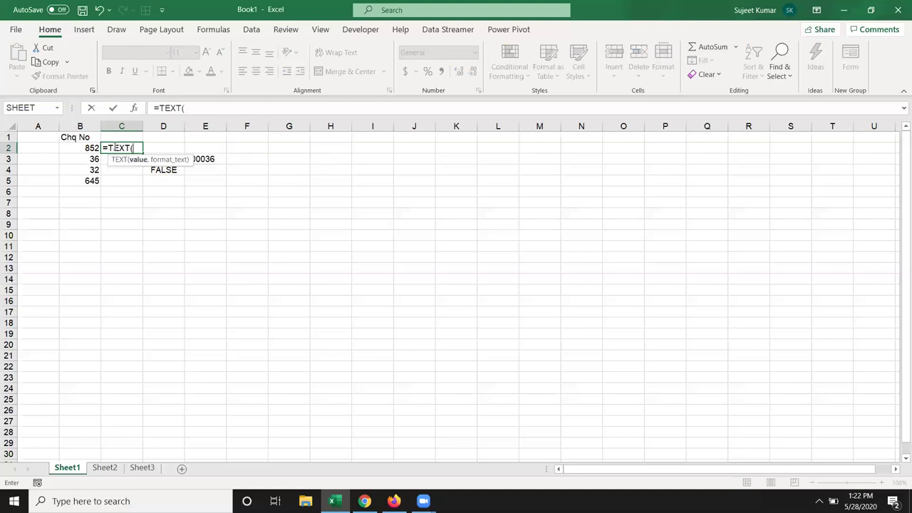
{"action": "key", "text": "Left"}
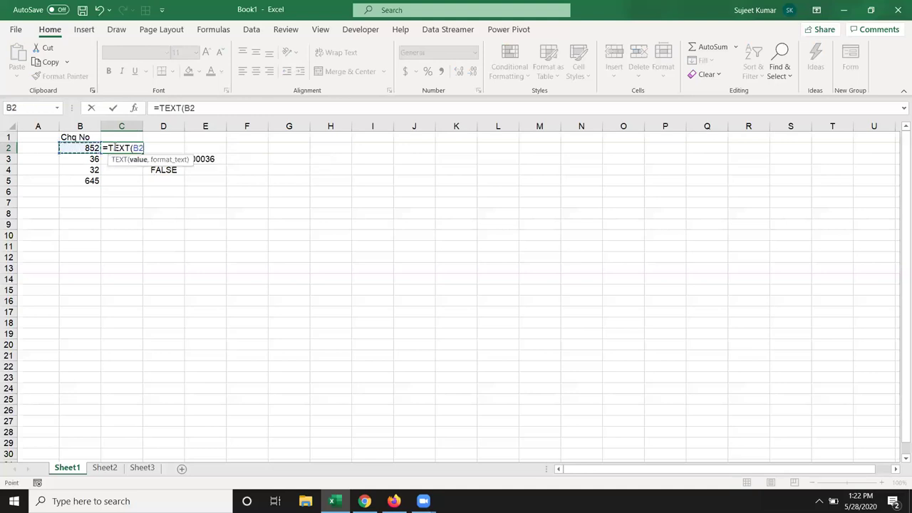
{"action": "type", "text": ",\""}
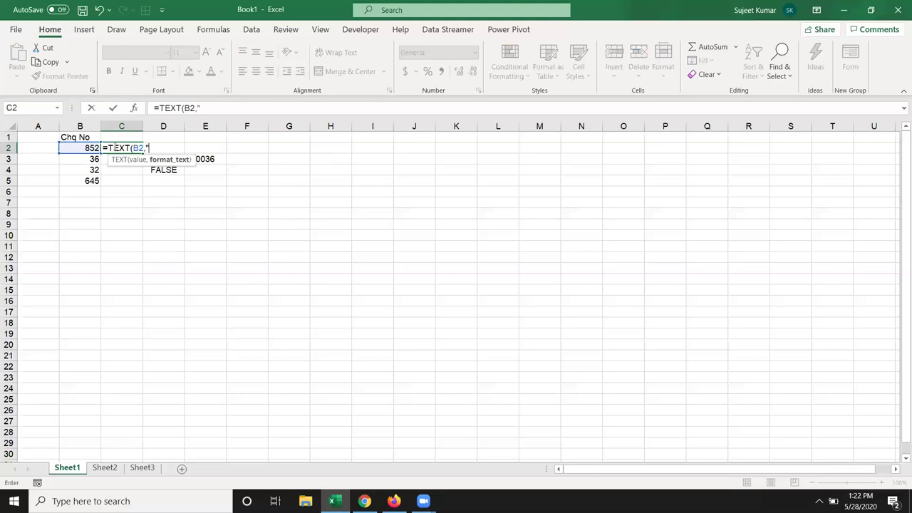
{"action": "type", "text": "00"}
{"action": "type", "text": "0000\")"}
{"action": "key", "text": "ctrl+Return"}
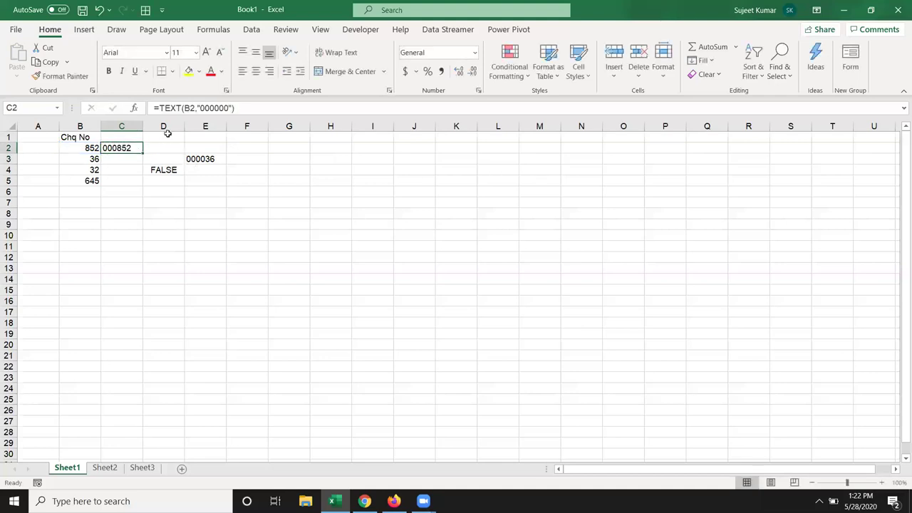
{"action": "double_click", "coordinate": [143, 154]}
Enter =C3=E3 in D5, which returns TRUE.
{"action": "left_click", "coordinate": [166, 180]}
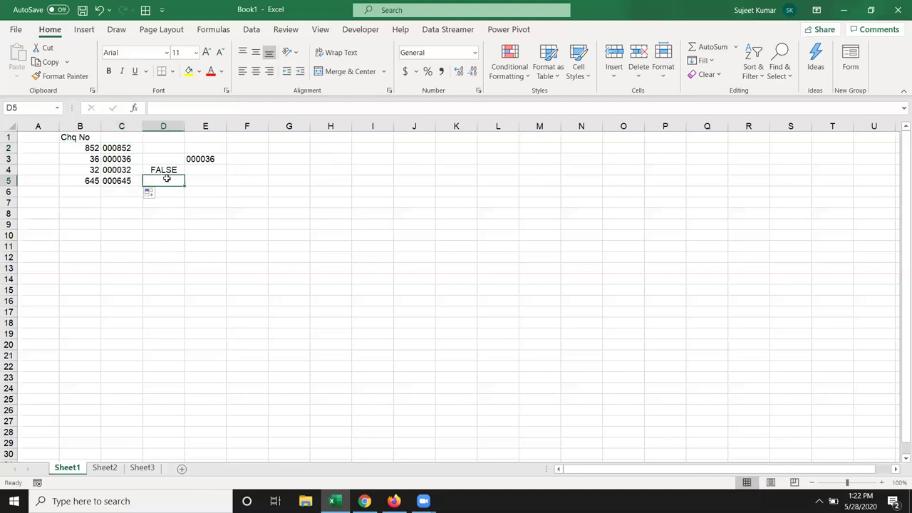
{"action": "type", "text": "="}
{"action": "left_click", "coordinate": [124, 157]}
{"action": "type", "text": "="}
{"action": "left_click", "coordinate": [201, 158]}
{"action": "key", "text": "Return"}
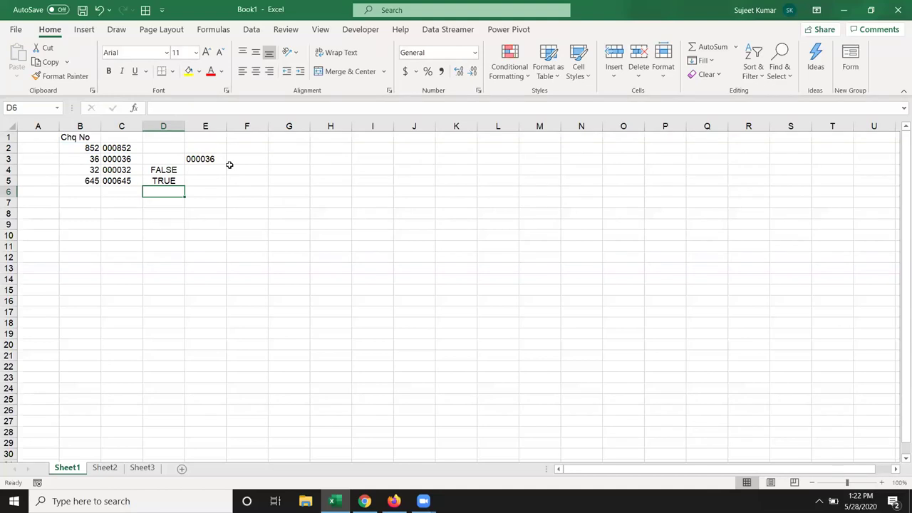
Review C2's TEXT formula and its 000000 argument without changing it.
{"action": "left_click", "coordinate": [115, 146]}
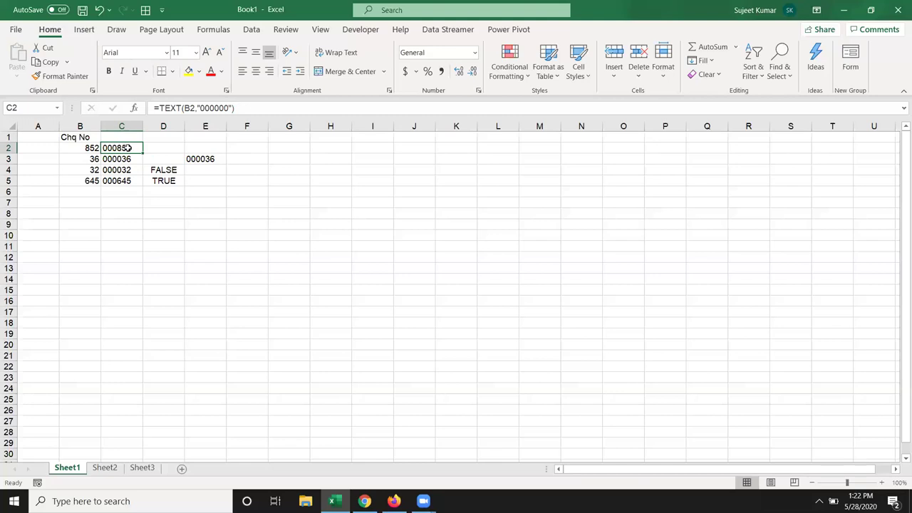
{"action": "double_click", "coordinate": [133, 147]}
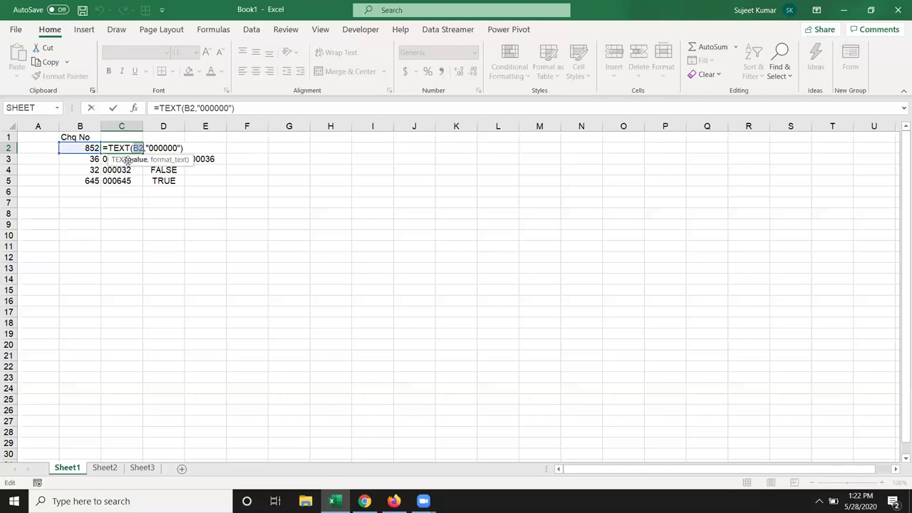
{"action": "left_click", "coordinate": [166, 148]}
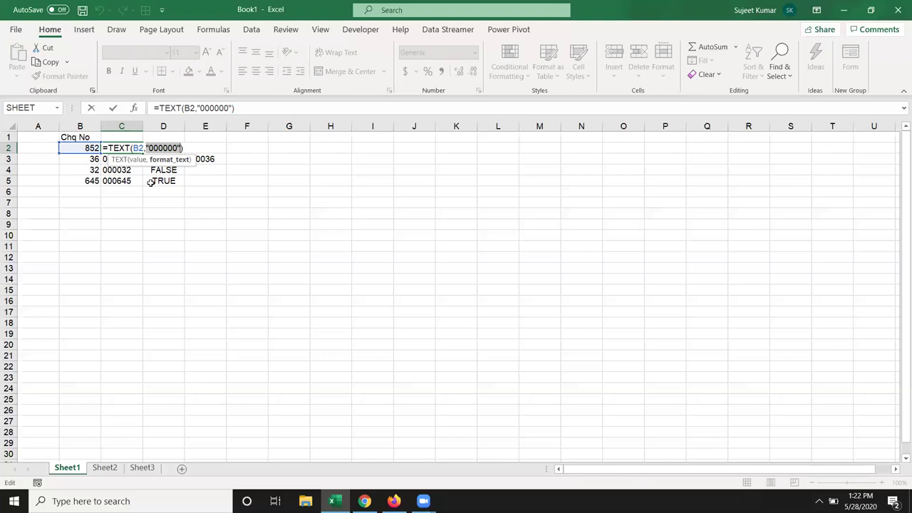
{"action": "key", "text": "Escape"}
{"action": "left_click", "coordinate": [252, 135]}
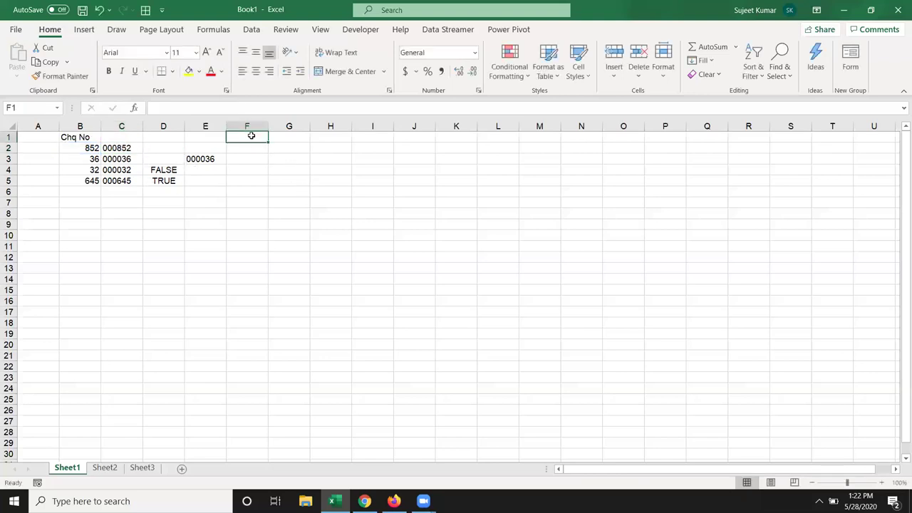
{"action": "type", "text": "Mobil"}
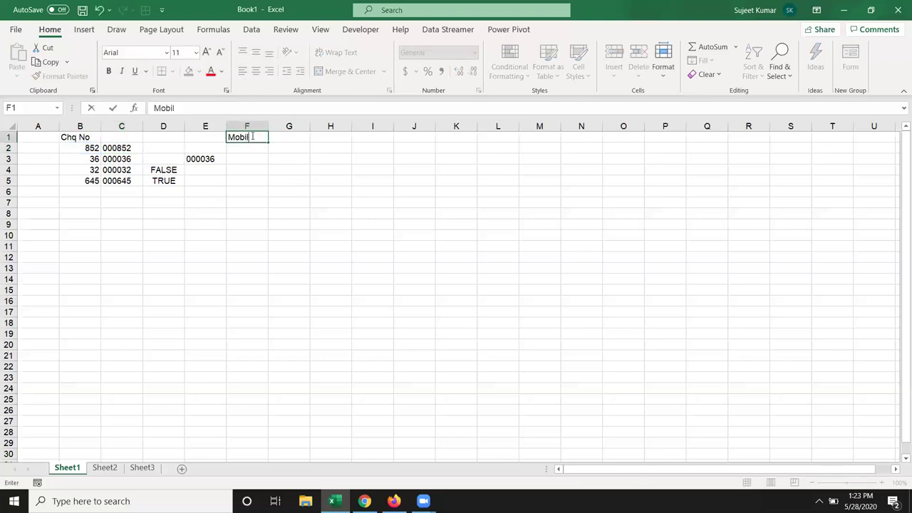
{"action": "type", "text": "e"}
{"action": "key", "text": "Return"}
{"action": "left_click_drag", "start_coordinate": [248, 148], "coordinate": [249, 180]}
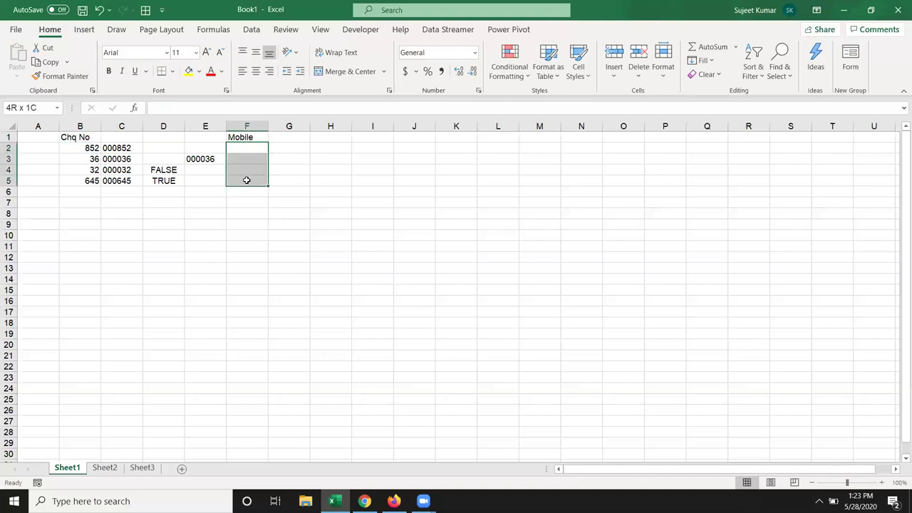
{"action": "left_click", "coordinate": [478, 91]}
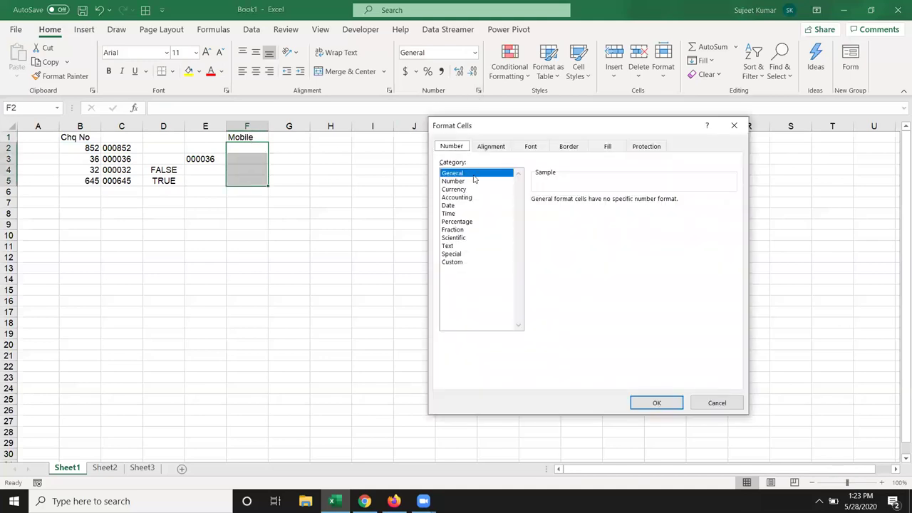
{"action": "left_click", "coordinate": [453, 263]}
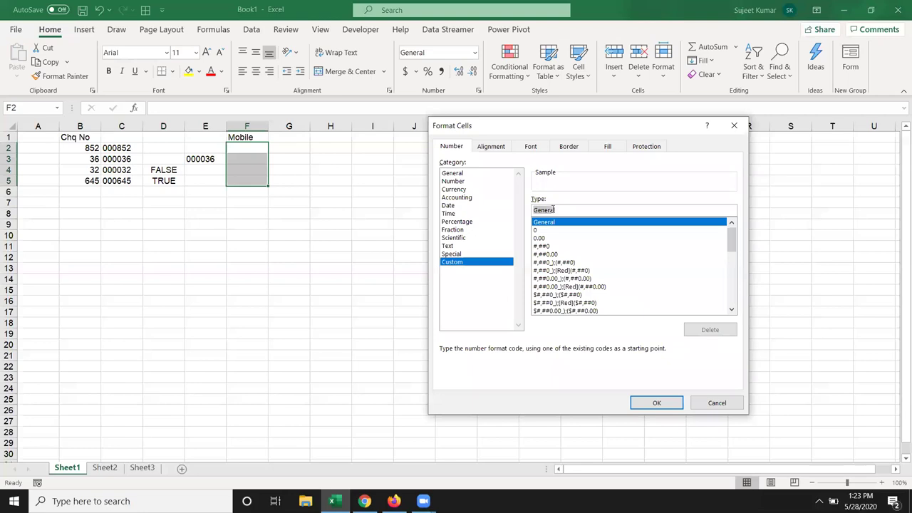
{"action": "type", "text": "+91 "}
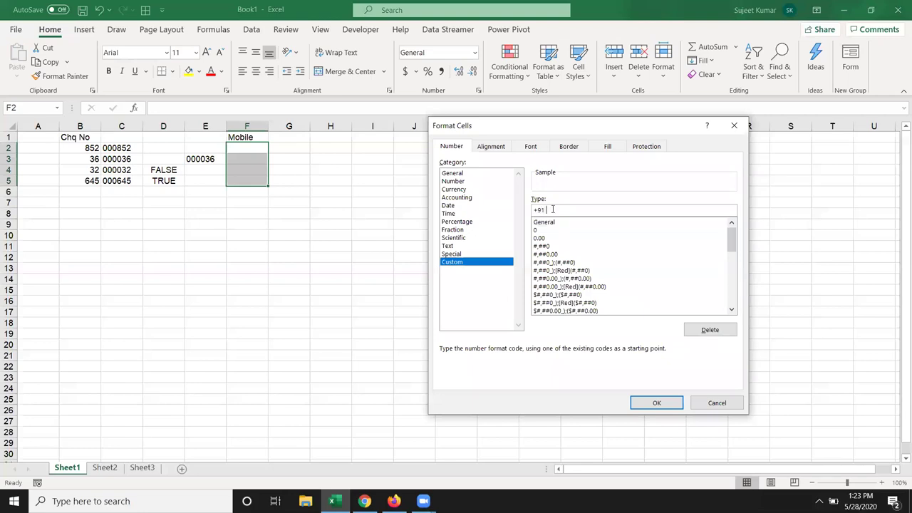
{"action": "type", "text": "00000000000"}
{"action": "key", "text": "Return"}
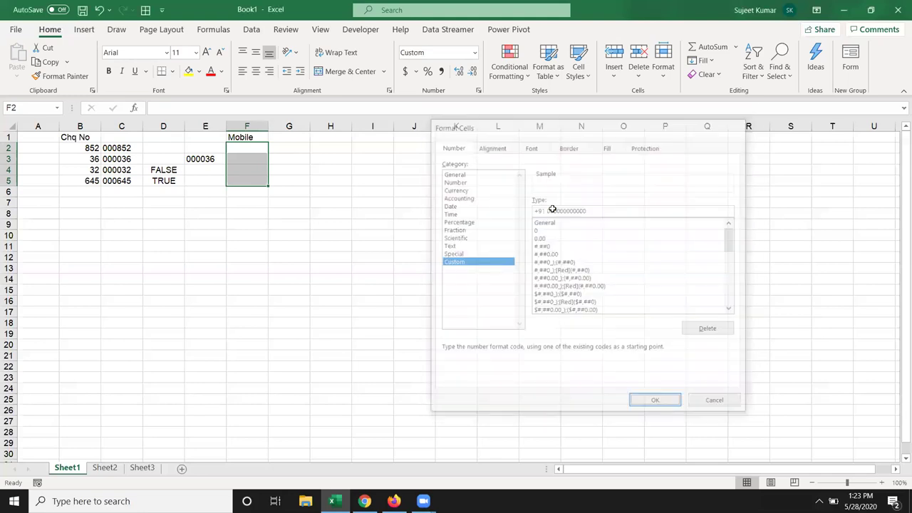
Enter a mobile number in F2 to test the +91 format.
{"action": "key", "text": "Up"}
{"action": "key", "text": "Down"}
{"action": "key", "text": "Return"}
{"action": "key", "text": "Up"}
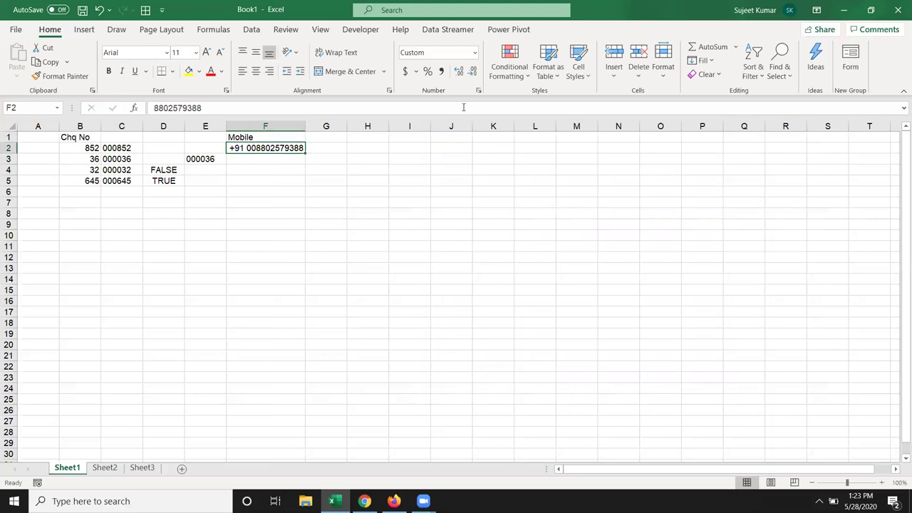
{"action": "key", "text": "ctrl+z"}
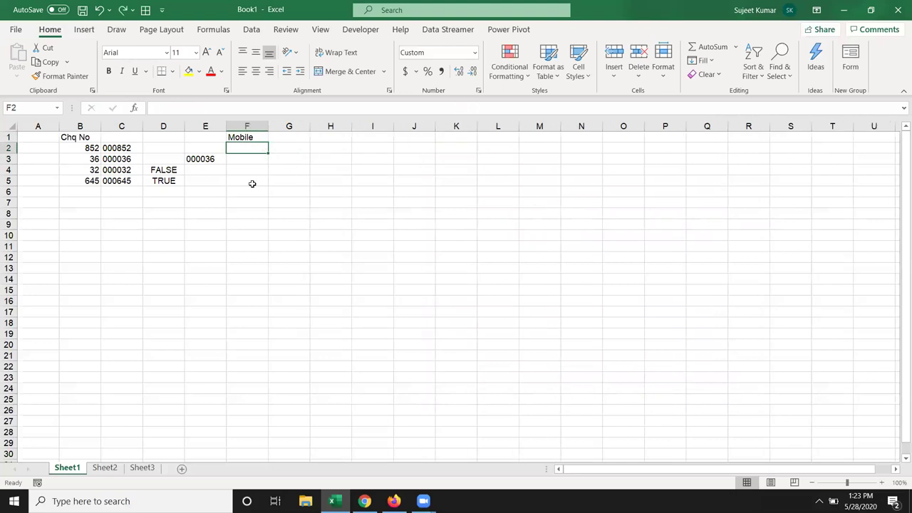
{"action": "left_click_drag", "start_coordinate": [247, 148], "coordinate": [277, 176]}
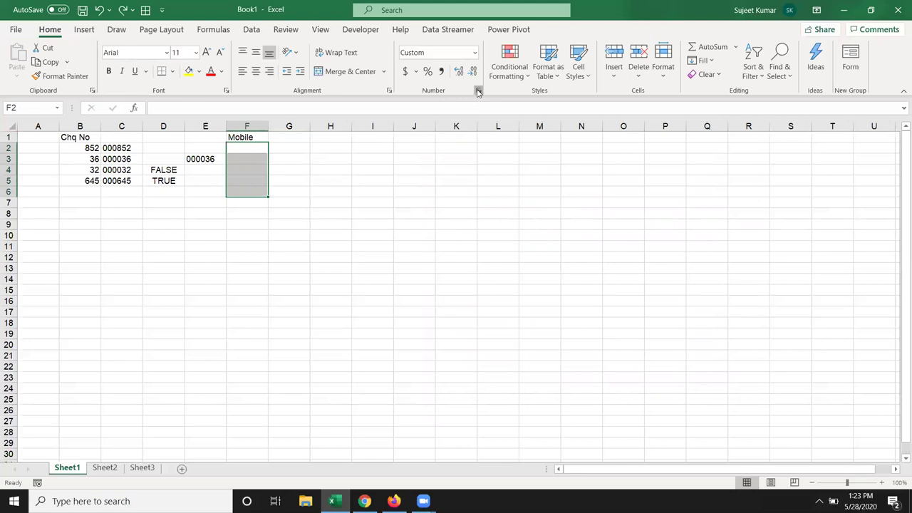
{"action": "left_click", "coordinate": [478, 91]}
{"action": "left_click", "coordinate": [456, 254]}
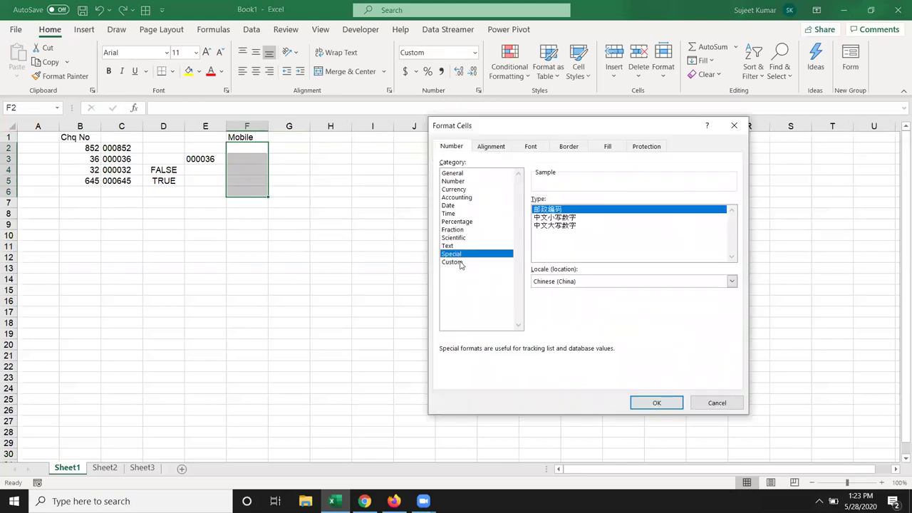
{"action": "left_click", "coordinate": [461, 262]}
{"action": "left_click", "coordinate": [560, 209]}
{"action": "left_click_drag", "start_coordinate": [559, 209], "coordinate": [508, 212]}
{"action": "type", "text": "+91 0000000000"}
{"action": "key", "text": "Return"}
Re-enter the mobile number in F2, now shown with the +91 prefix.
{"action": "key", "text": "Up"}
{"action": "key", "text": "Down"}
{"action": "key", "text": "Return"}
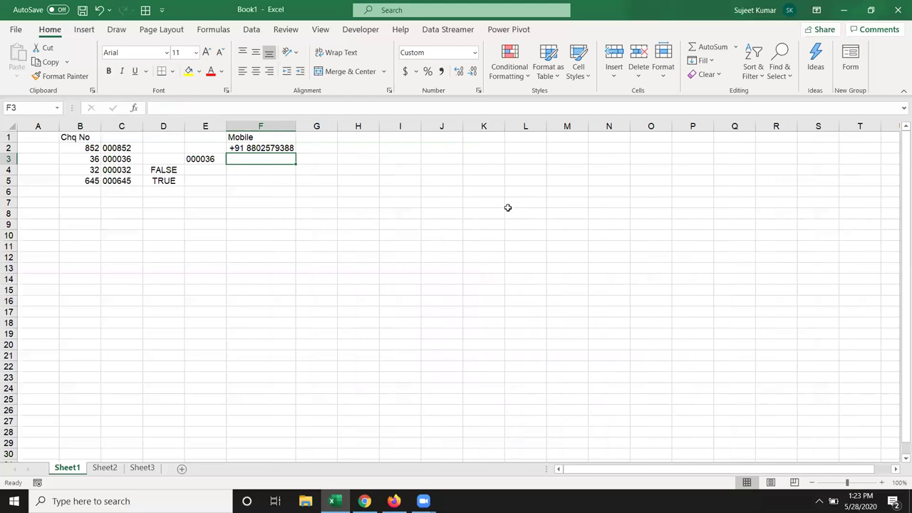
{"action": "type", "text": "36"}
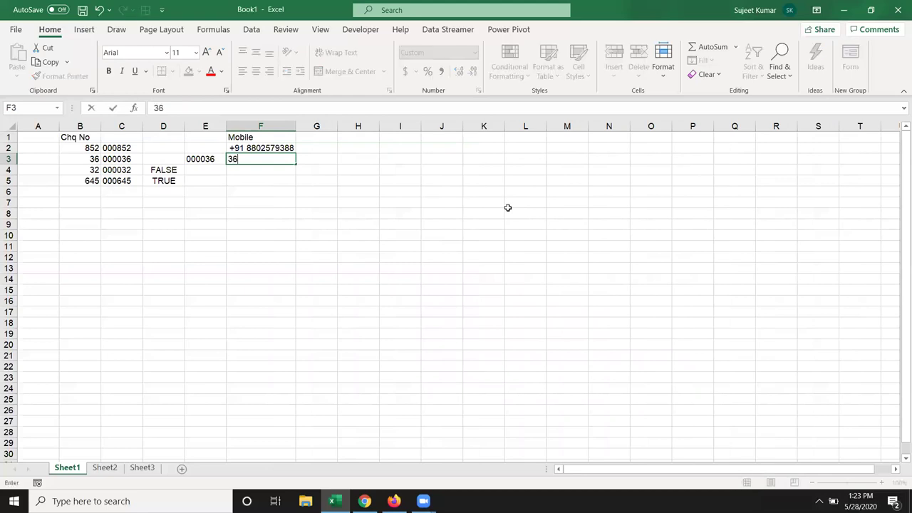
{"action": "key", "text": "Return"}
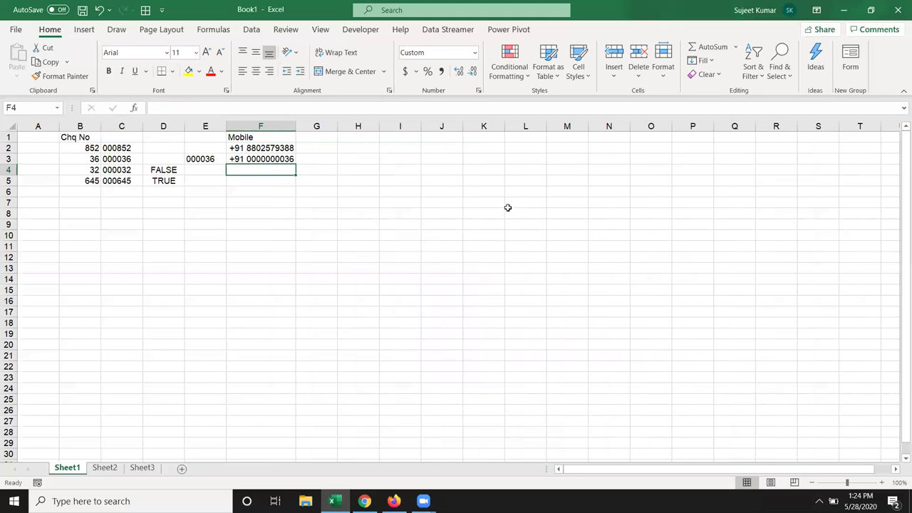
{"action": "key", "text": "ctrl+z"}
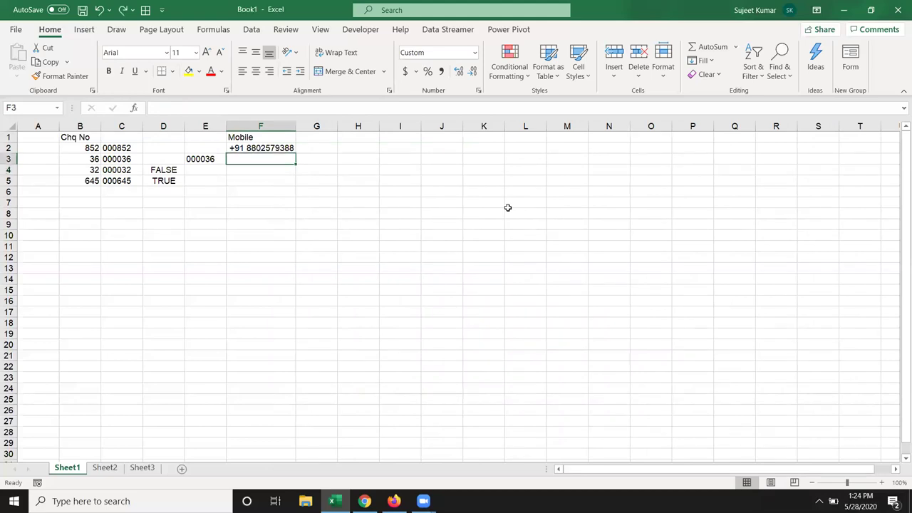